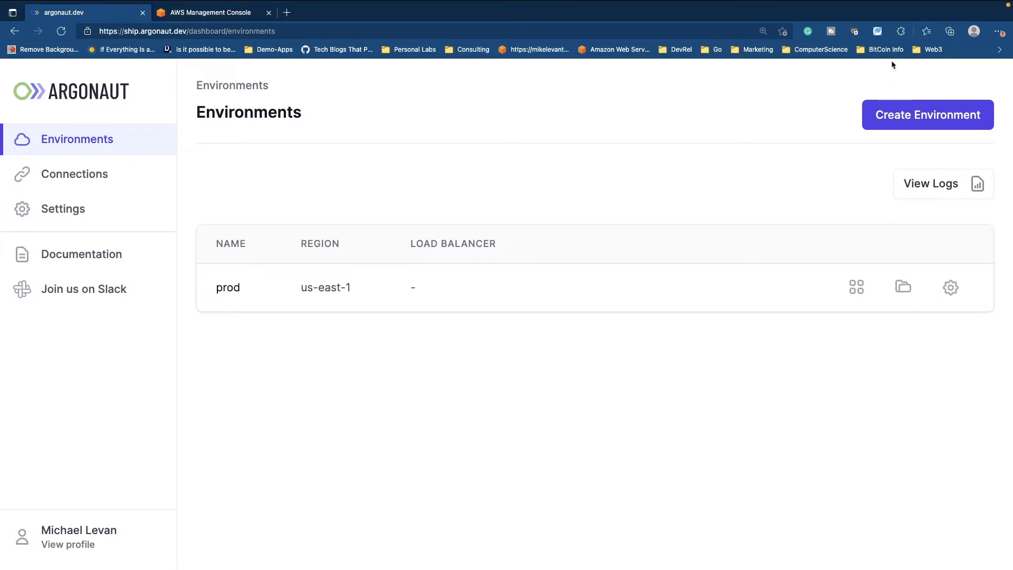
# Step: Start a new environment named production and keep us-east-1 as its region
pyautogui.click(895, 119)
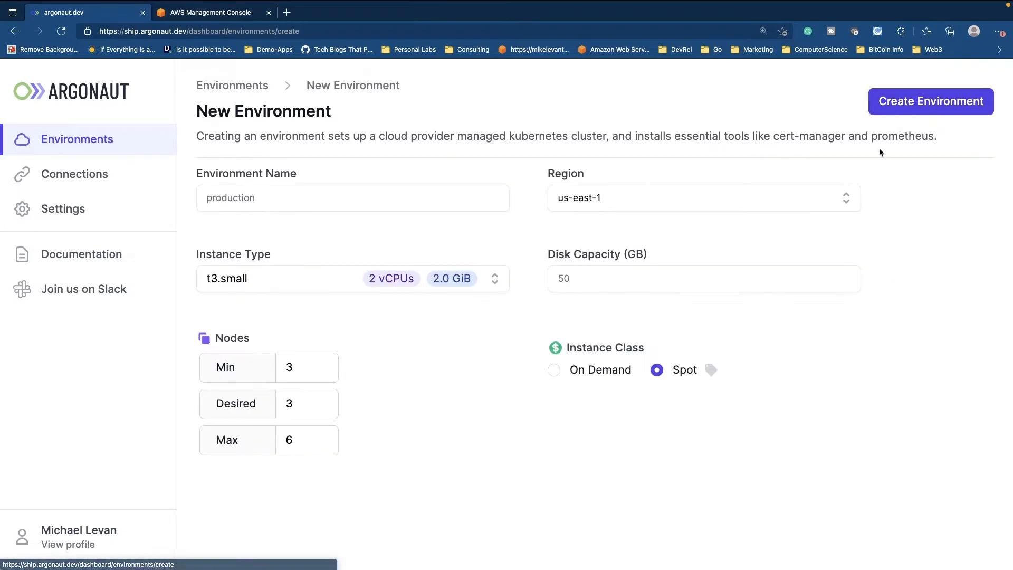
pyautogui.click(259, 198)
pyautogui.write('production')
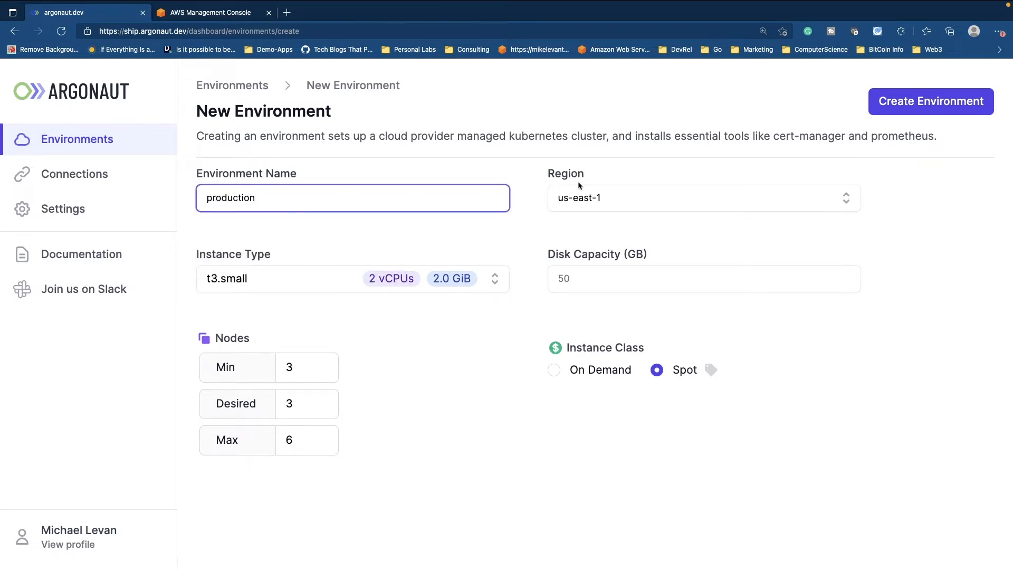
pyautogui.click(628, 157)
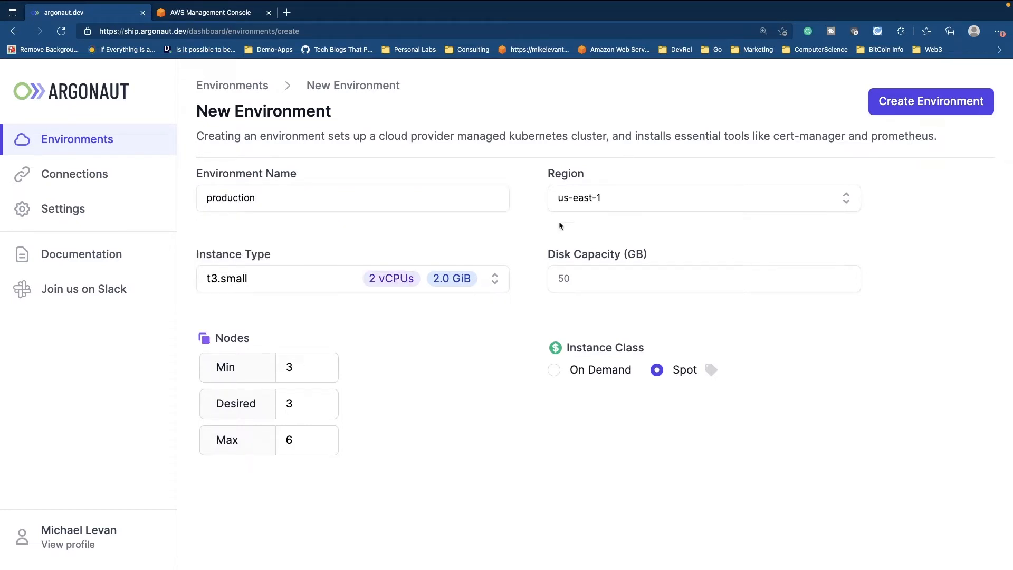
pyautogui.click(616, 198)
pyautogui.scroll(-5, 623, 238)
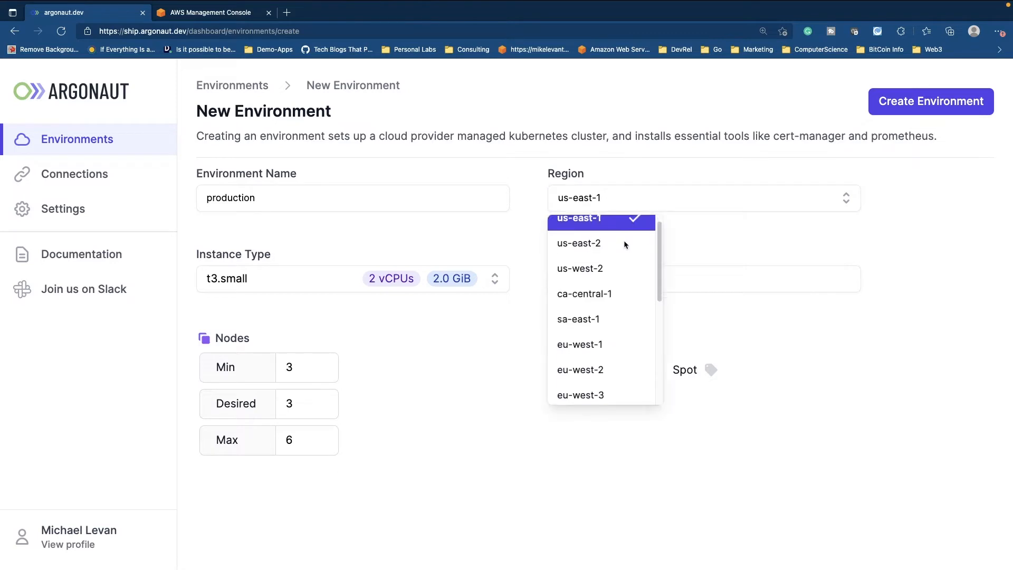
pyautogui.scroll(5, 624, 239)
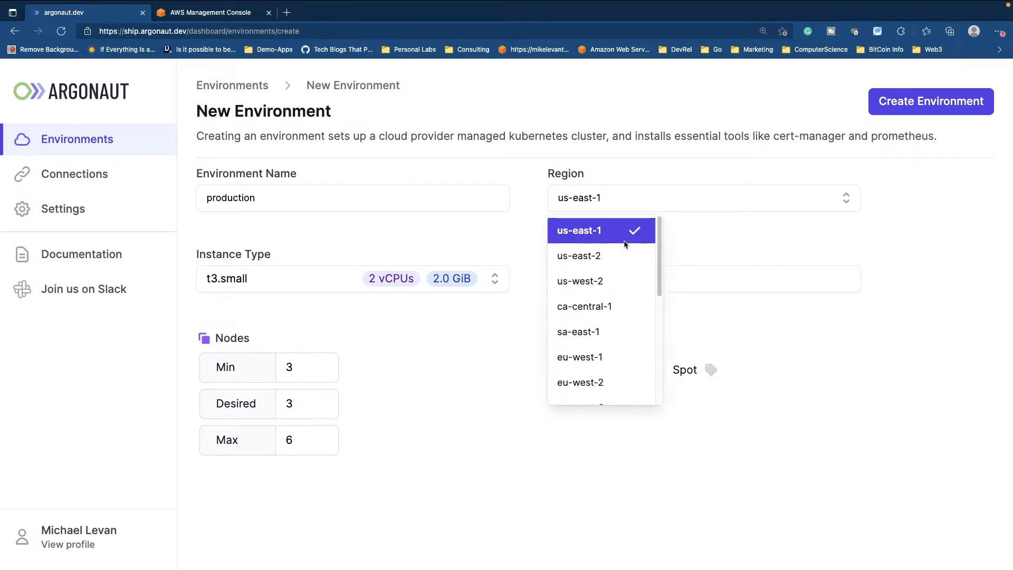
pyautogui.click(660, 157)
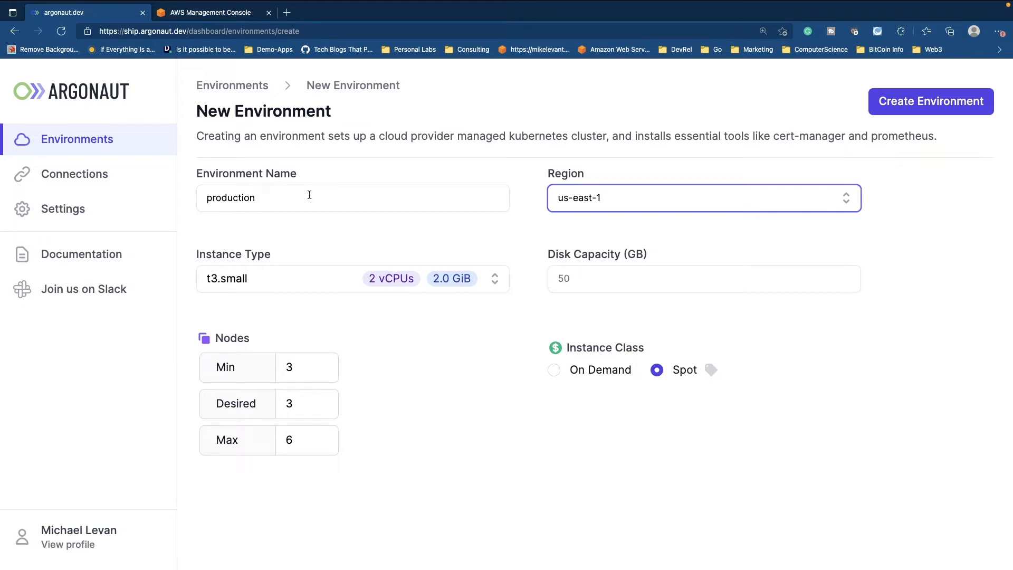
# Step: Keep t3.small as the environment's instance type and set the disk capacity to 50 GB
pyautogui.click(377, 278)
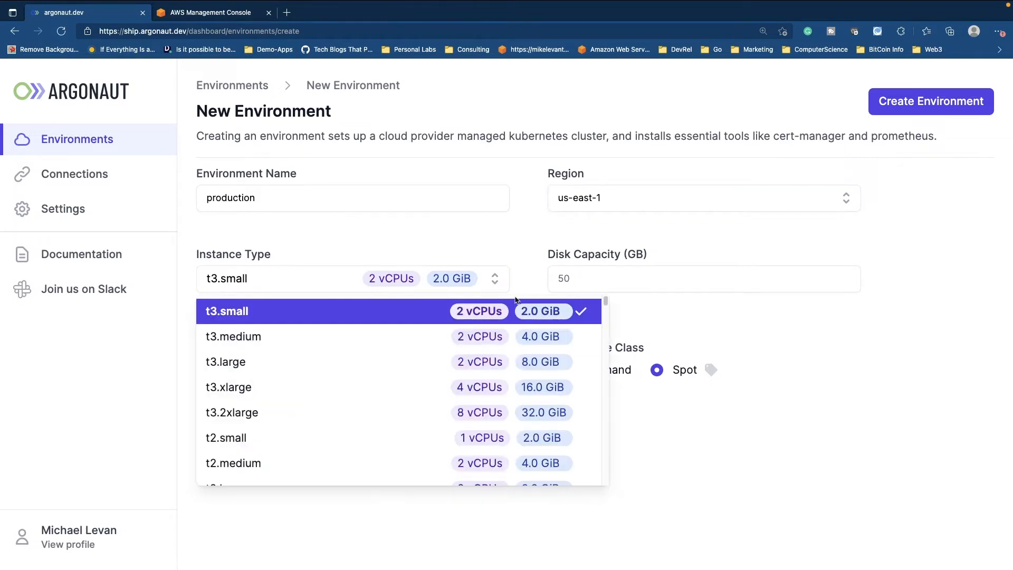
pyautogui.scroll(-5, 448, 343)
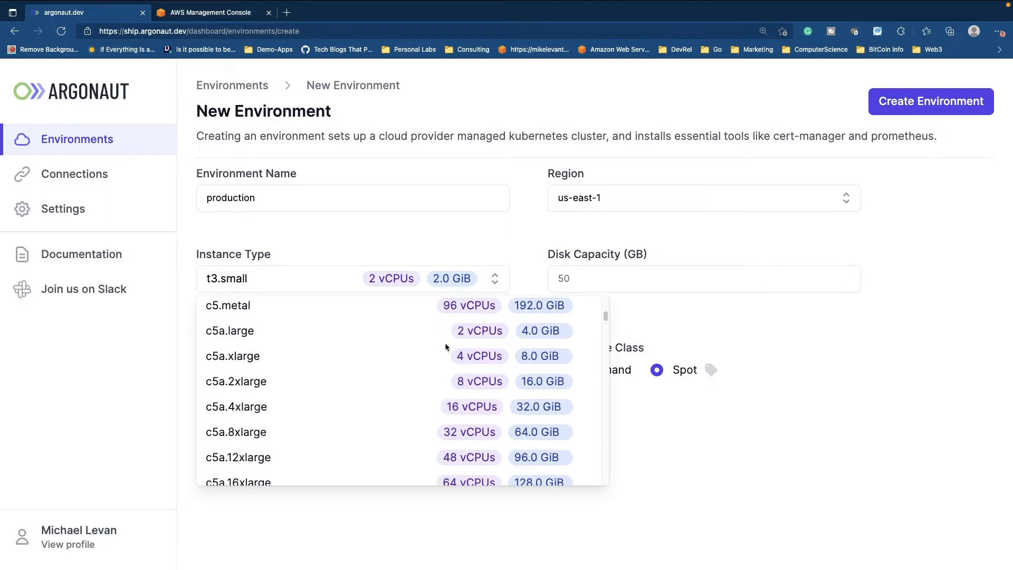
pyautogui.scroll(-15, 448, 343)
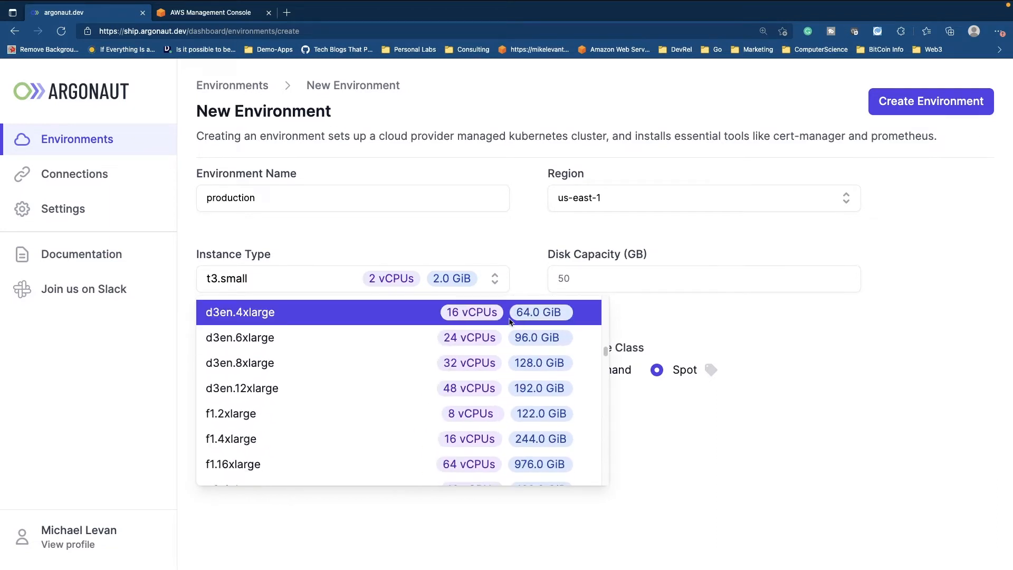
pyautogui.scroll(20, 511, 321)
pyautogui.click(866, 376)
pyautogui.click(640, 280)
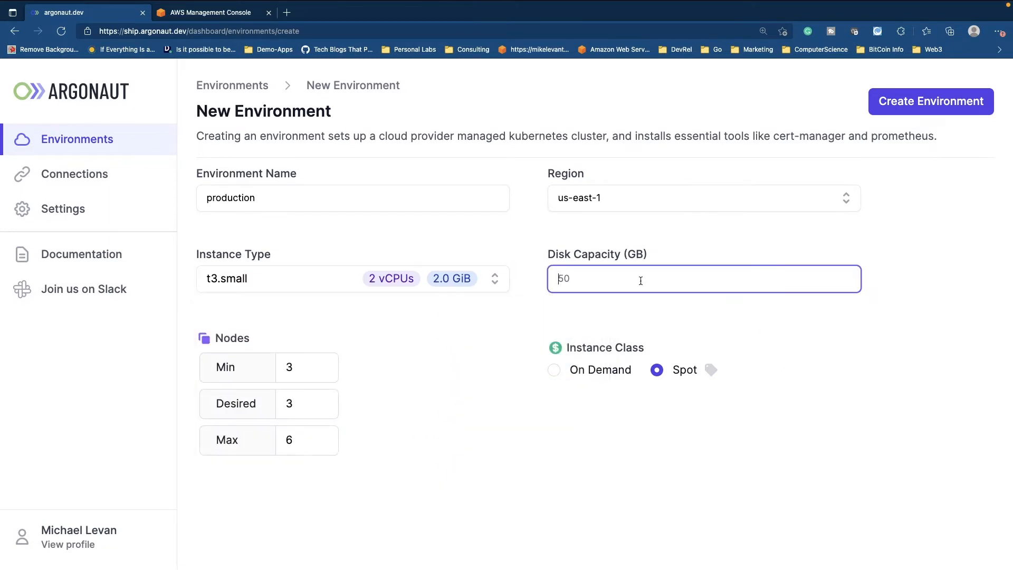
pyautogui.write('50')
pyautogui.click(795, 338)
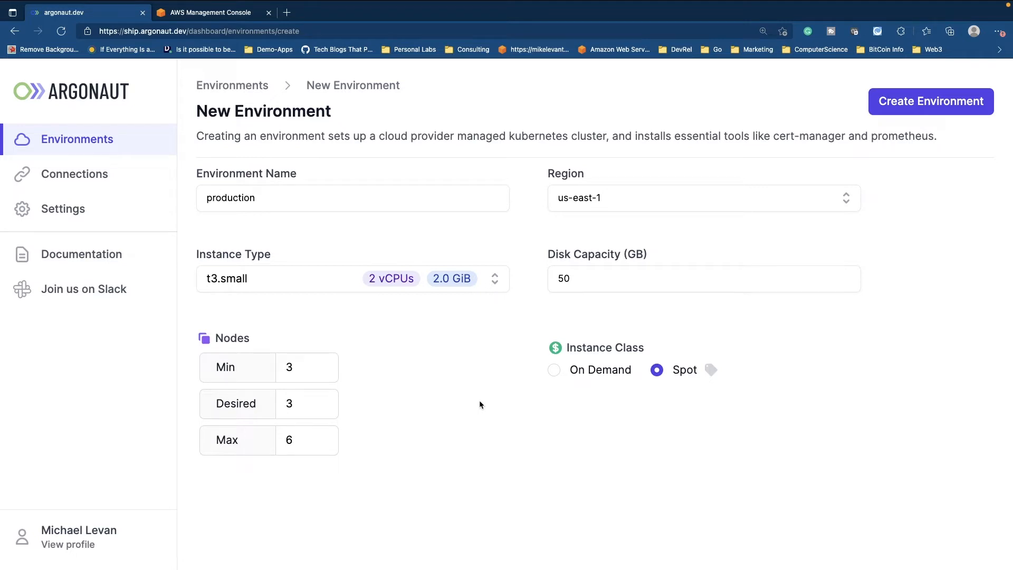
# Step: Set the minimum, desired and maximum node counts to 1 each and create the environment
pyautogui.doubleClick(304, 365)
pyautogui.write('1')
pyautogui.press('Tab')
pyautogui.write('1')
pyautogui.press('Tab')
pyautogui.write('1')
pyautogui.click(560, 451)
pyautogui.click(923, 103)
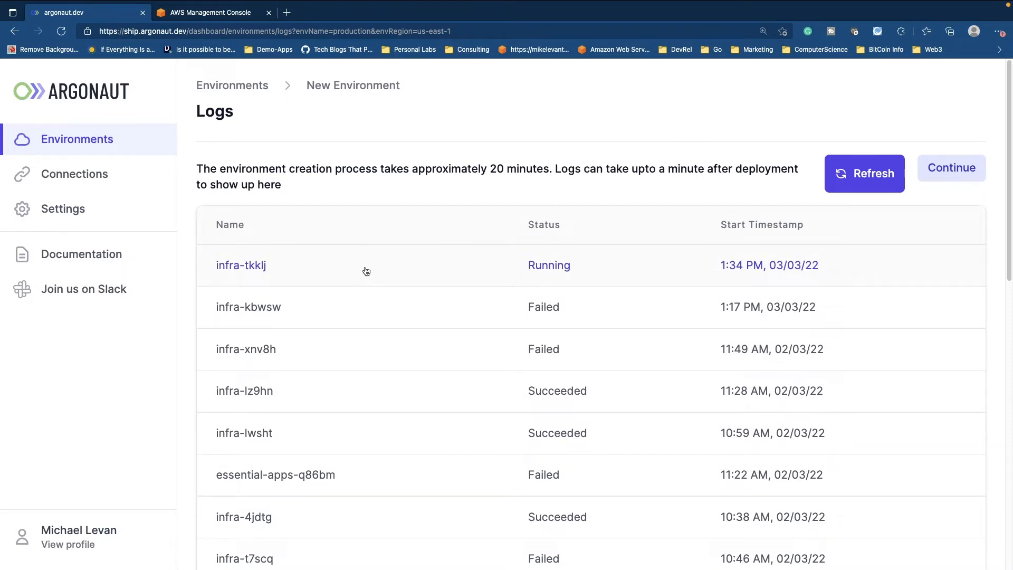
# Step: Examine the planned subnet resources in the running infra-tkklj deployment log, and return to the environments list
pyautogui.click(313, 272)
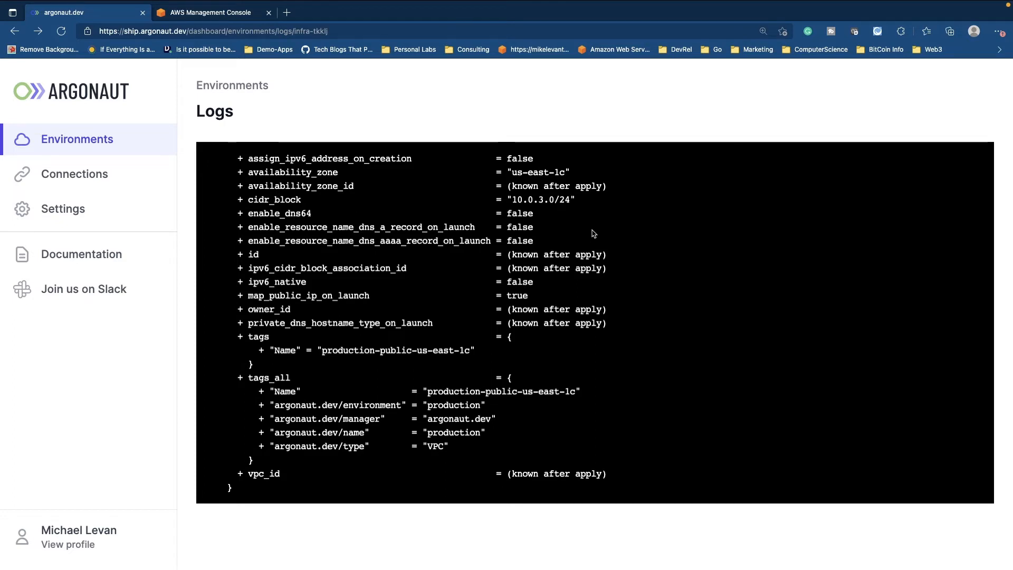
pyautogui.scroll(5, 679, 303)
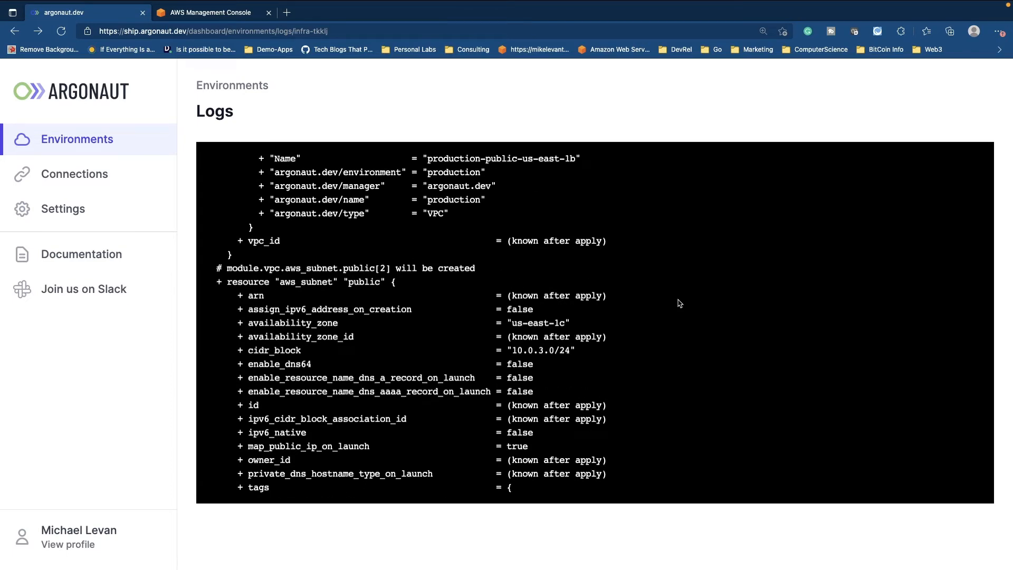
pyautogui.scroll(5, 680, 304)
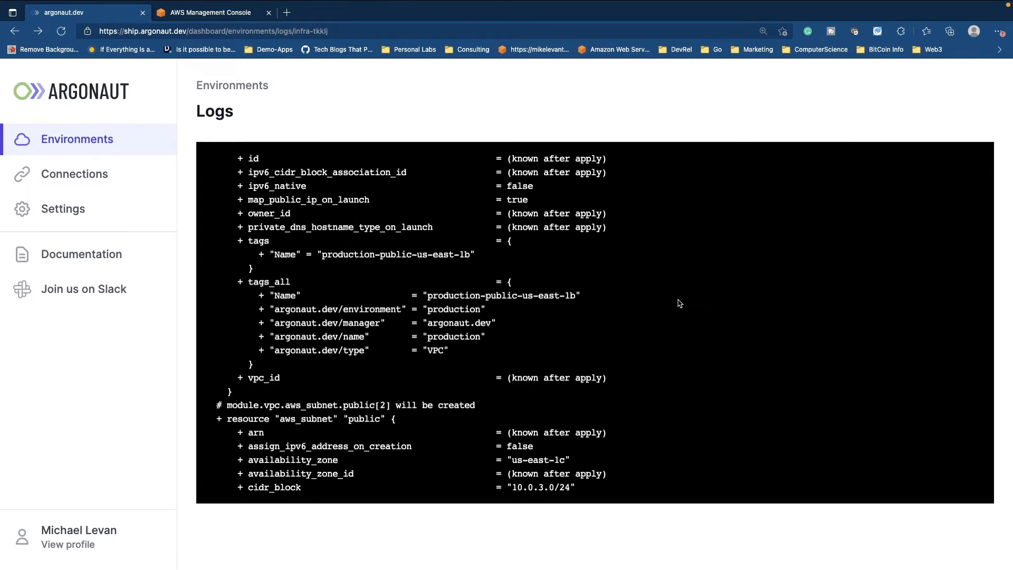
pyautogui.scroll(2, 679, 303)
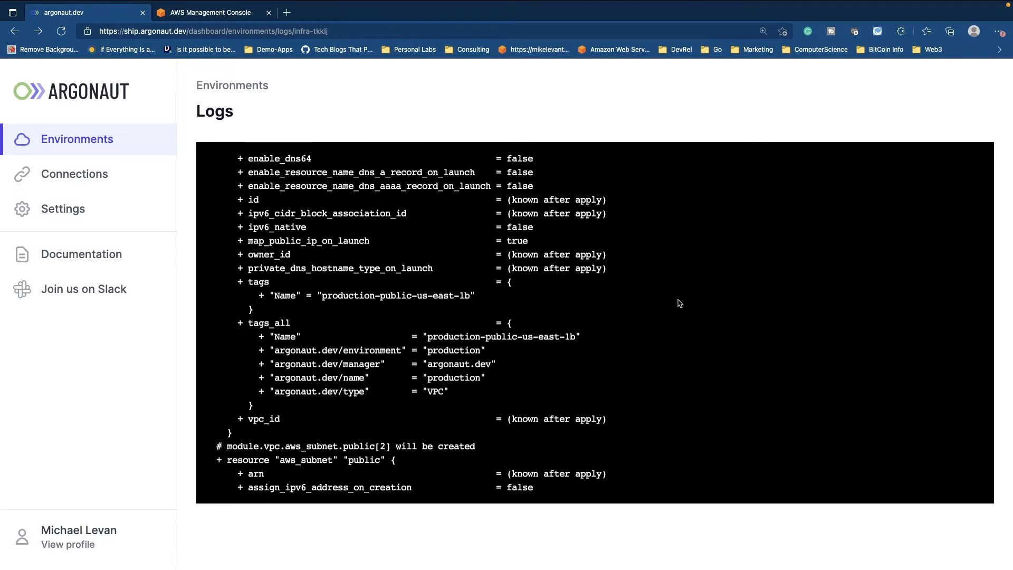
pyautogui.scroll(1, 680, 303)
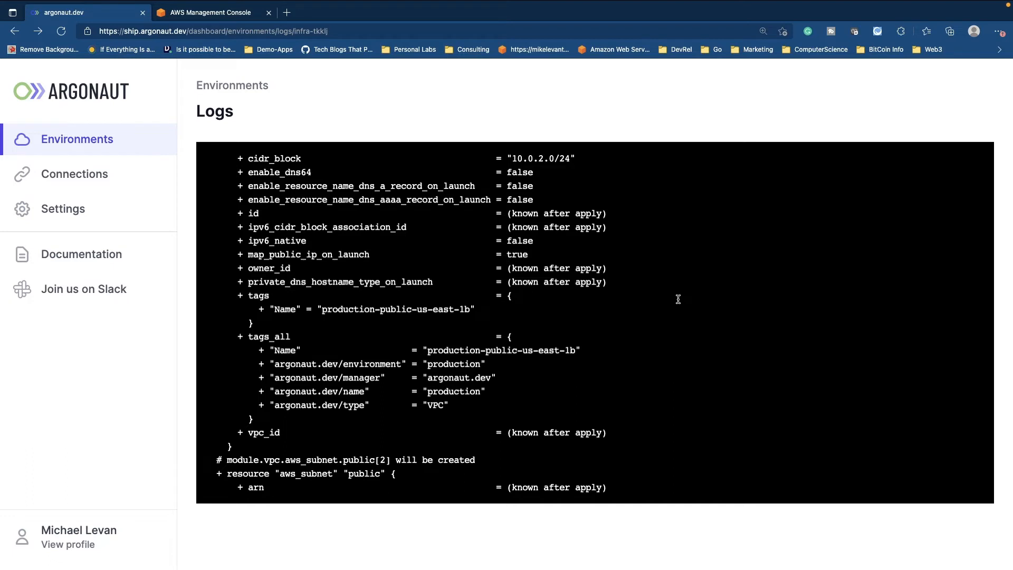
pyautogui.scroll(-5, 678, 299)
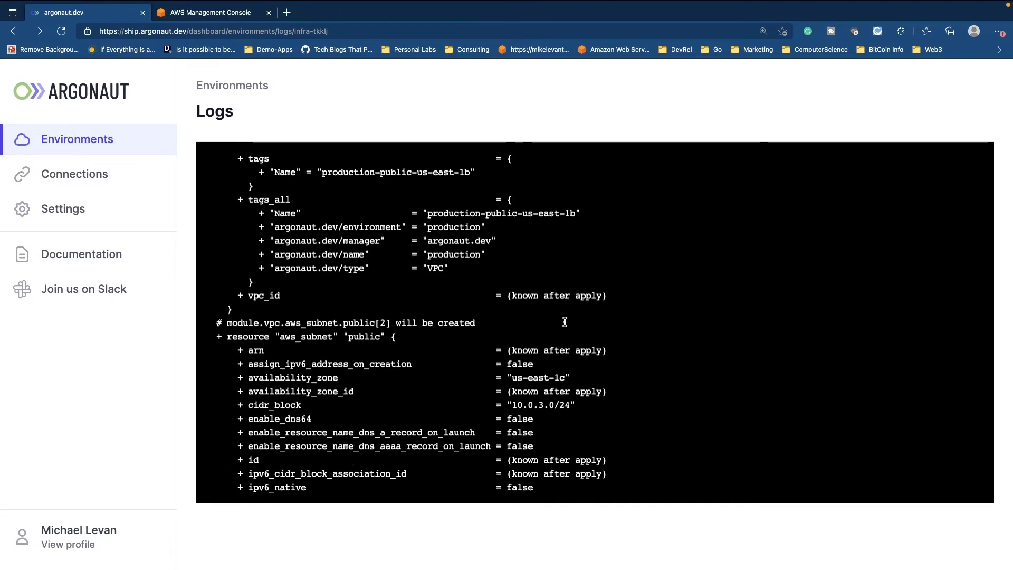
pyautogui.scroll(-1, 615, 336)
pyautogui.scroll(-5, 615, 337)
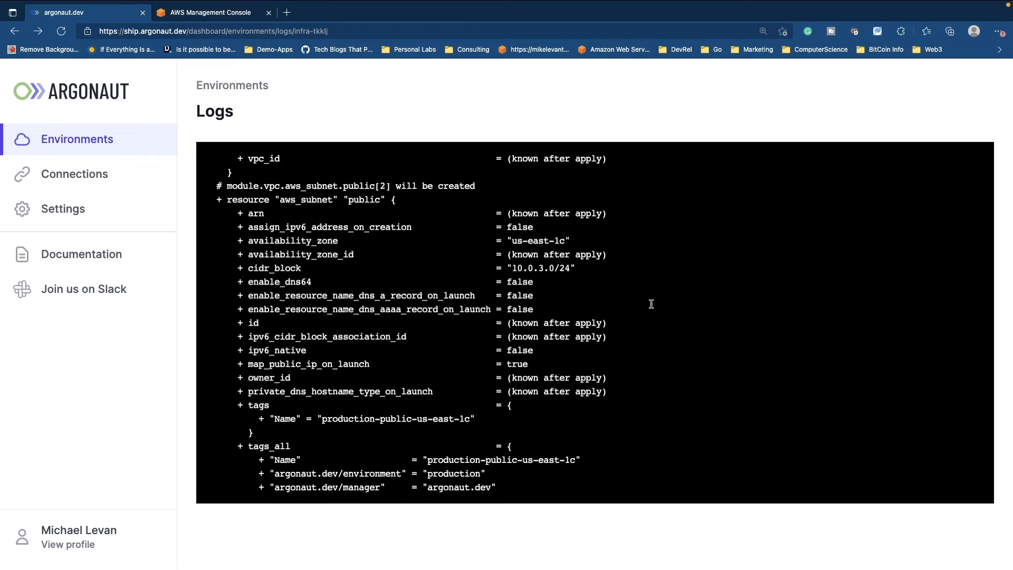
pyautogui.scroll(-2, 667, 293)
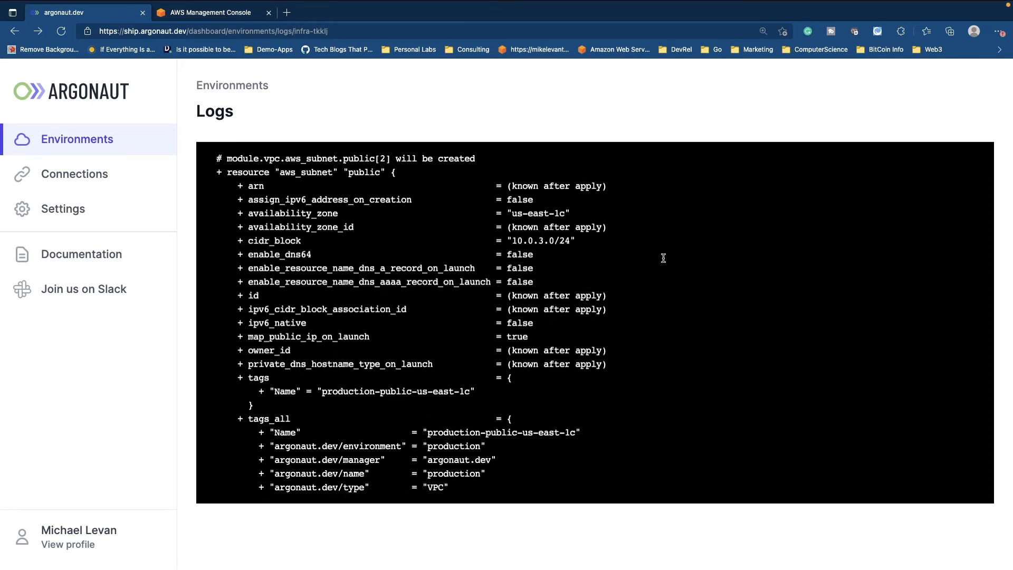
pyautogui.click(104, 141)
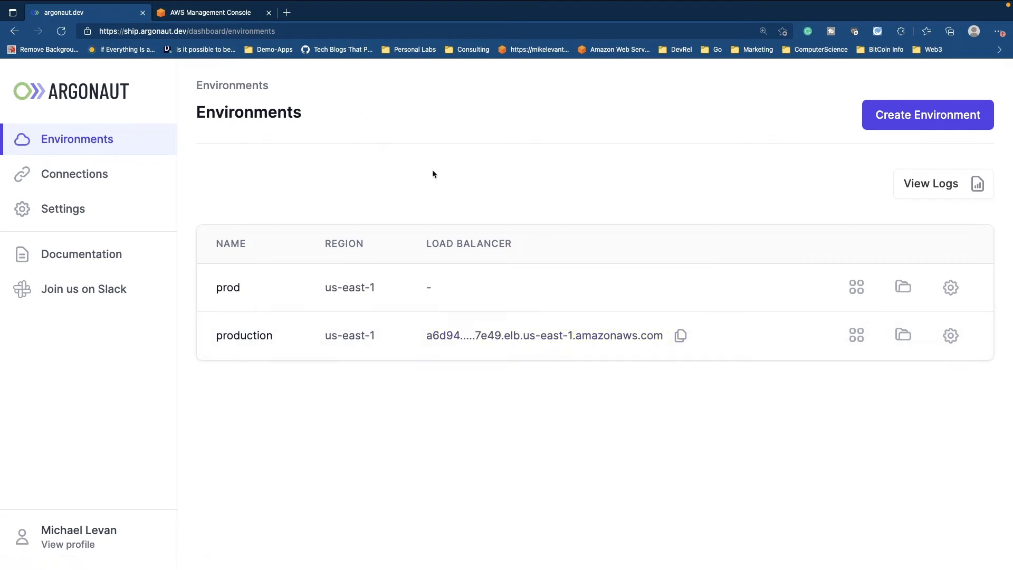
# Step: Switch to the AWS console and look up the load balancers in the EC2 service
pyautogui.click(217, 16)
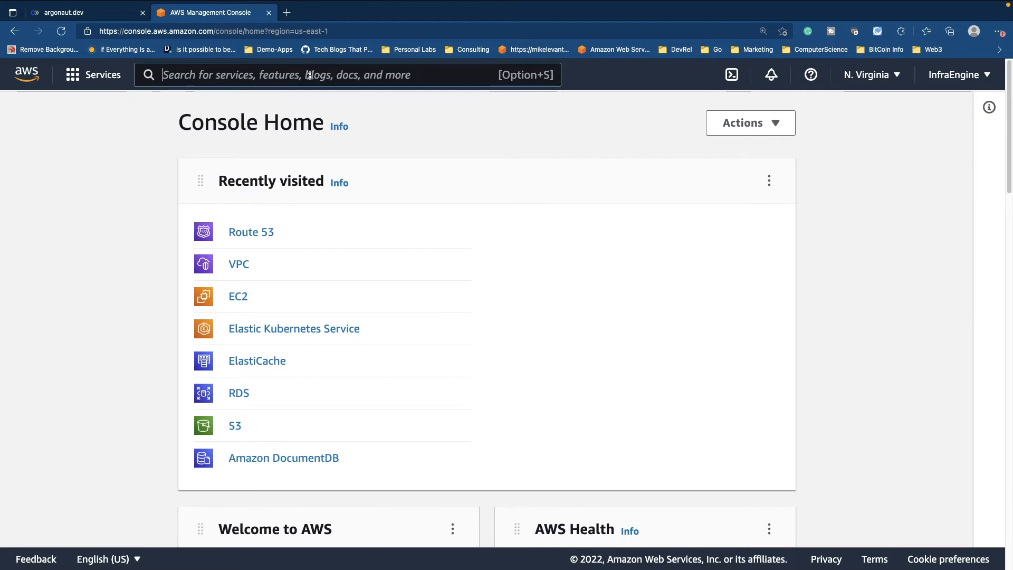
pyautogui.click(310, 76)
pyautogui.write('ec2')
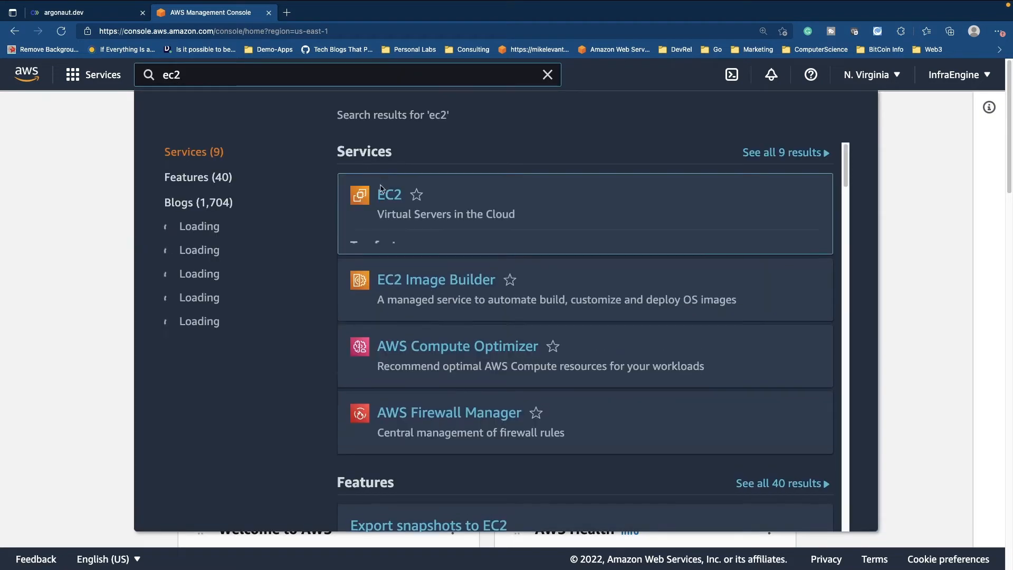
pyautogui.click(387, 196)
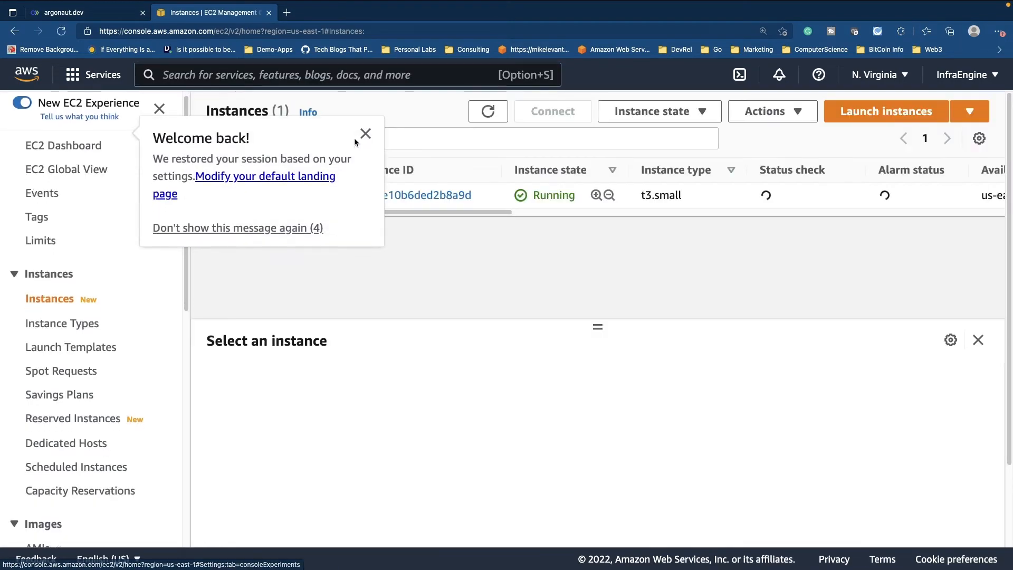
pyautogui.click(364, 133)
pyautogui.scroll(-10, 117, 300)
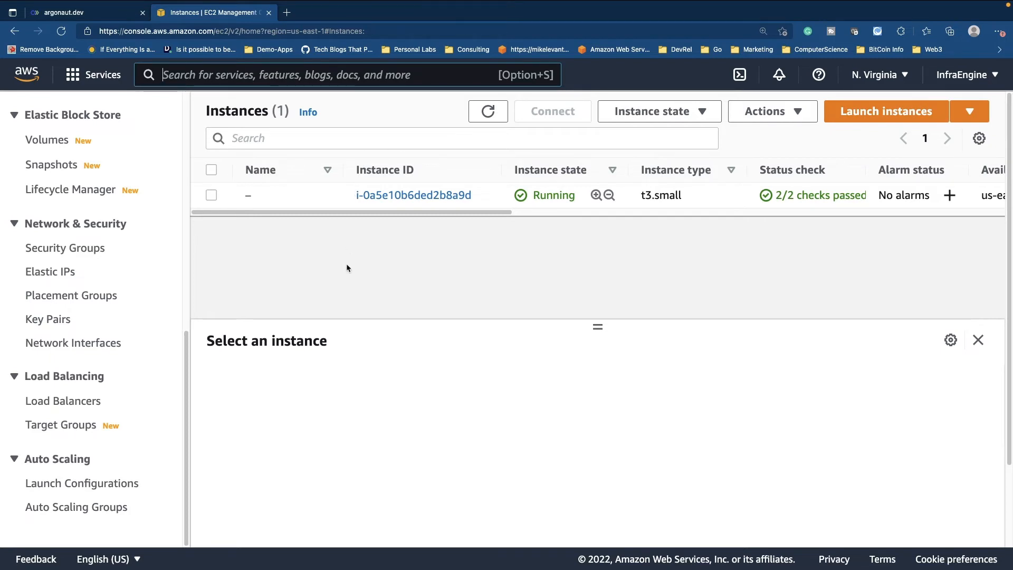
pyautogui.click(68, 402)
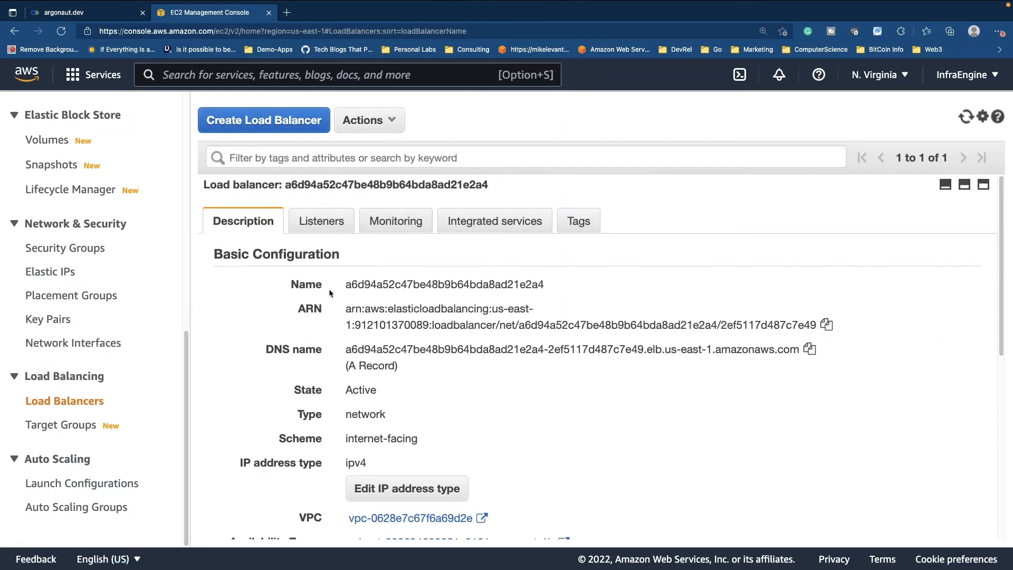
# Step: Find the Route 53 service and open the records of the simplyanengineer.com hosted zone
pyautogui.click(311, 80)
pyautogui.write('ro')
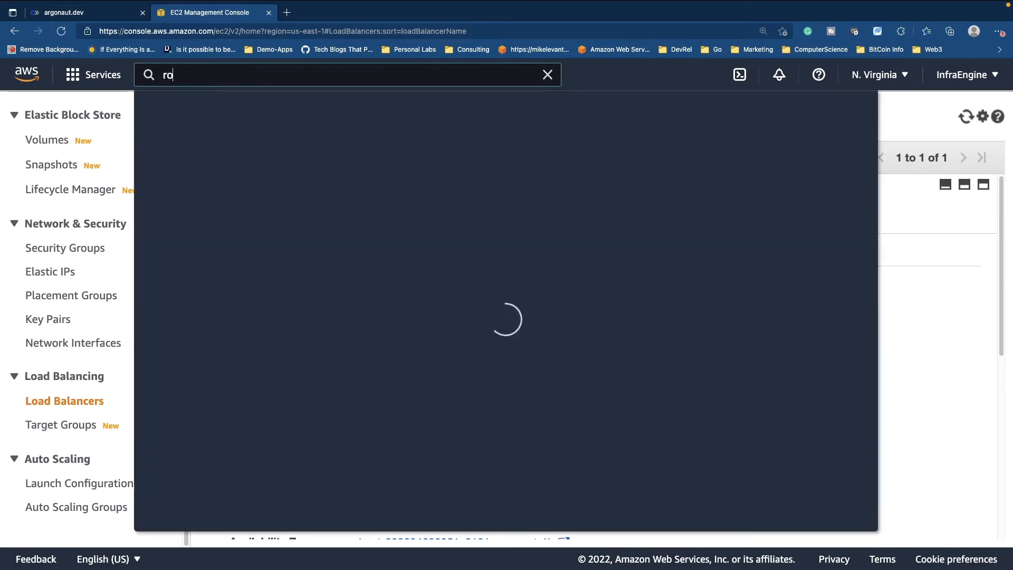
pyautogui.write('ute53')
pyautogui.press('Return')
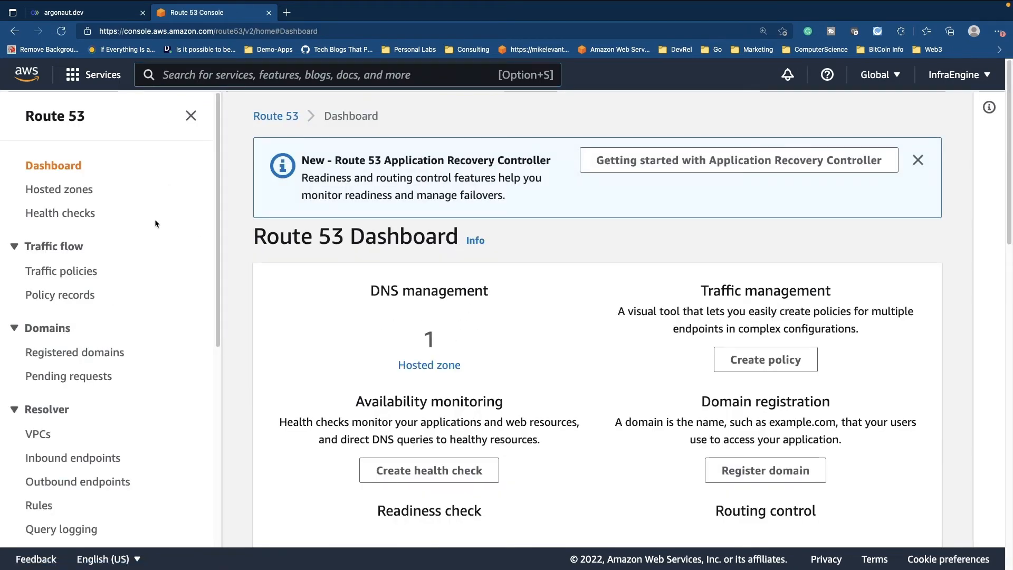
pyautogui.click(59, 189)
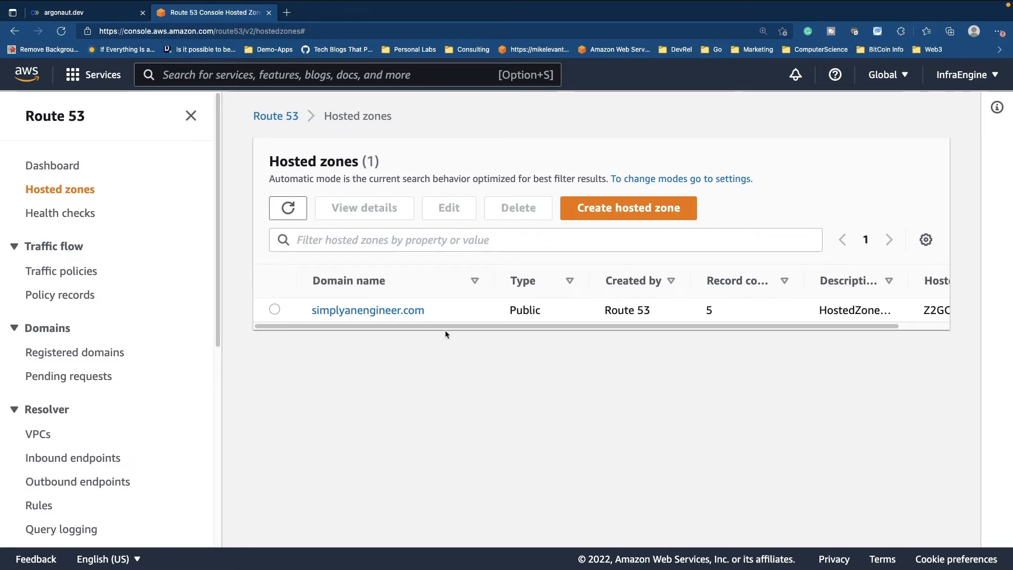
pyautogui.click(375, 310)
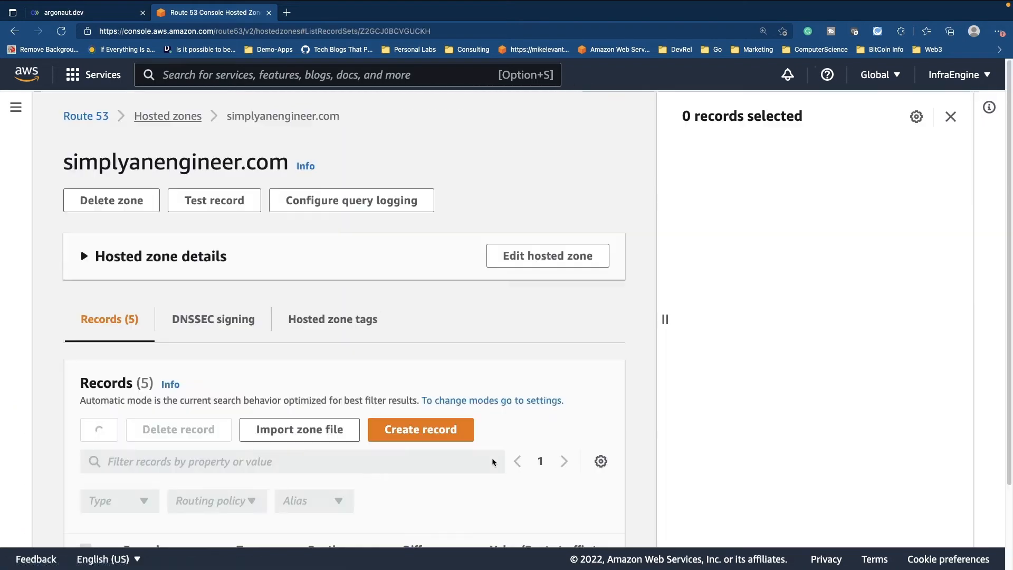
pyautogui.scroll(-1, 452, 355)
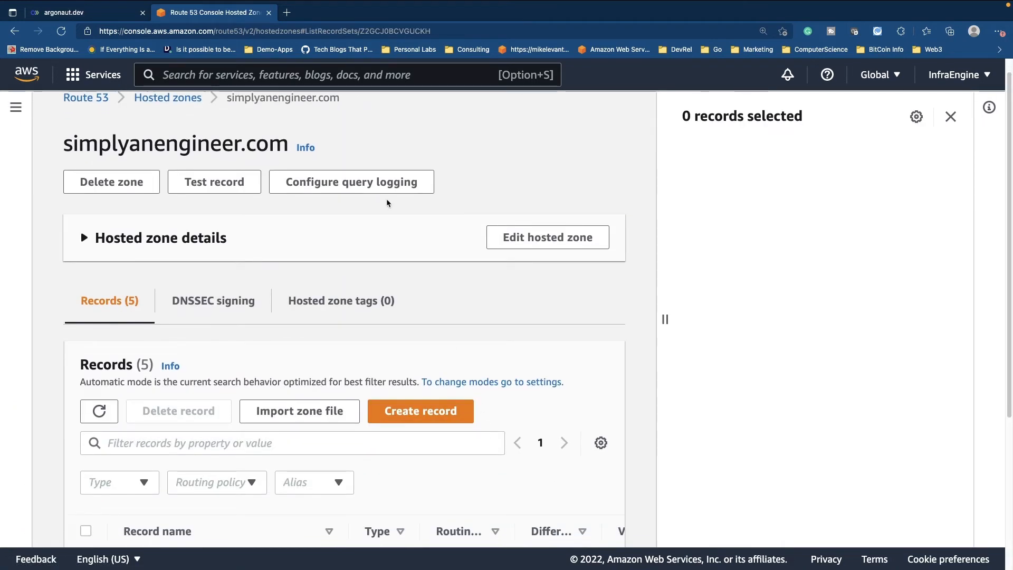
# Step: Open the DNS setup page for the production environment's load balancer in Argonaut, and return to the Route 53 console
pyautogui.click(106, 13)
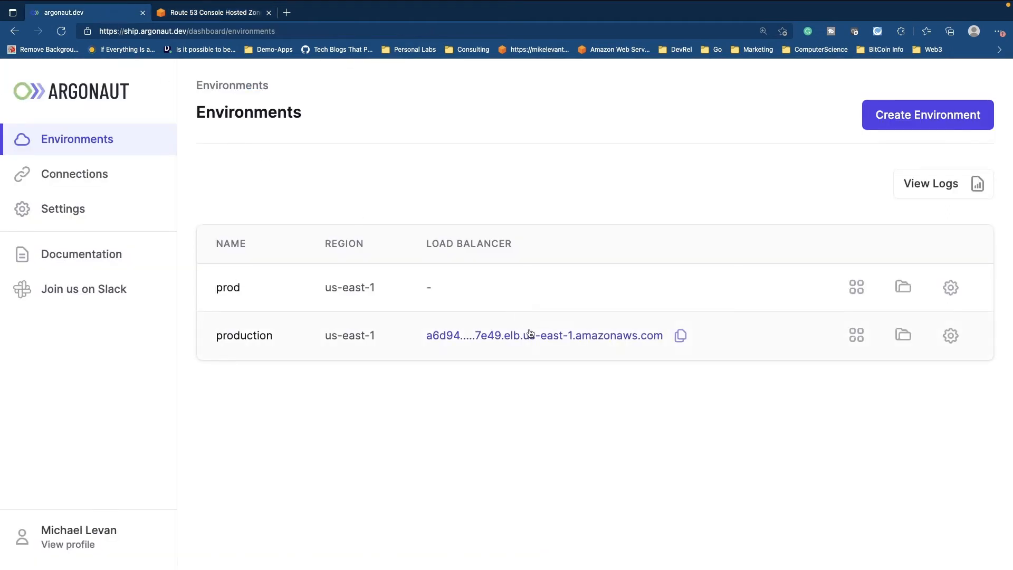
pyautogui.click(545, 340)
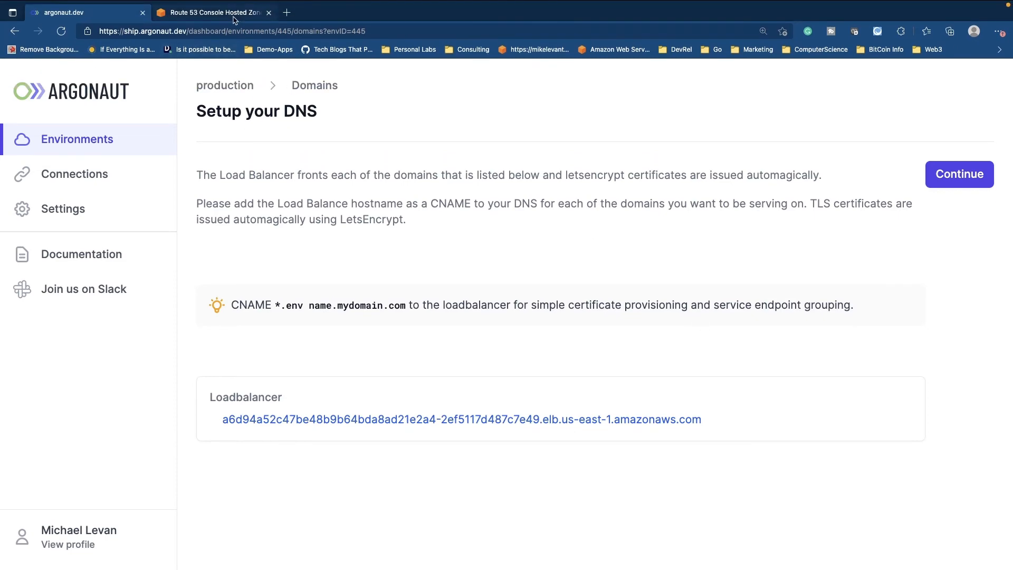
pyautogui.click(200, 12)
# Step: Start a new record in the simplyanengineer.com hosted zone and name it *productionarg
pyautogui.click(434, 220)
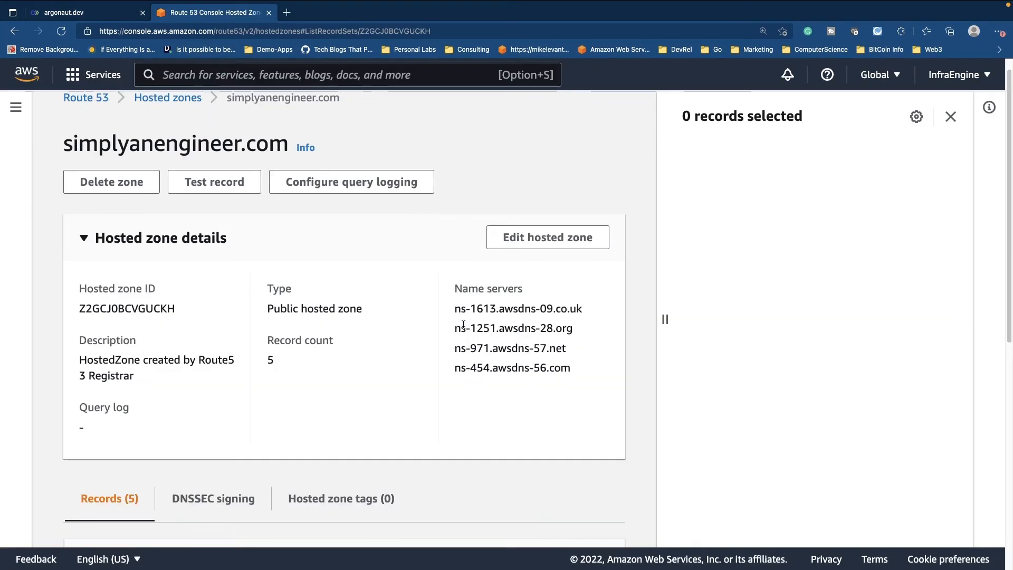
pyautogui.scroll(-3, 346, 362)
pyautogui.scroll(-5, 348, 364)
pyautogui.click(419, 317)
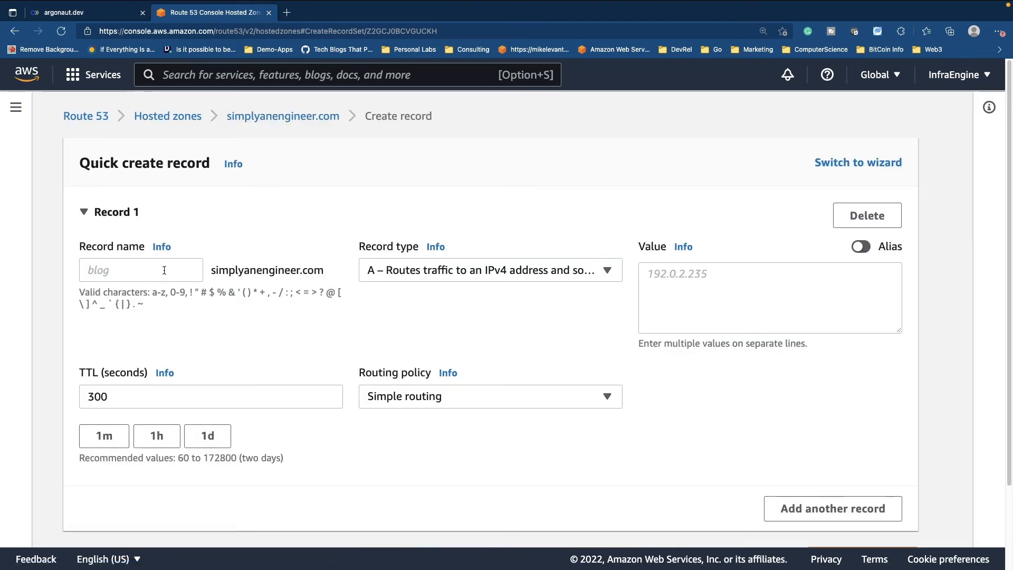
pyautogui.click(161, 268)
pyautogui.write('pro')
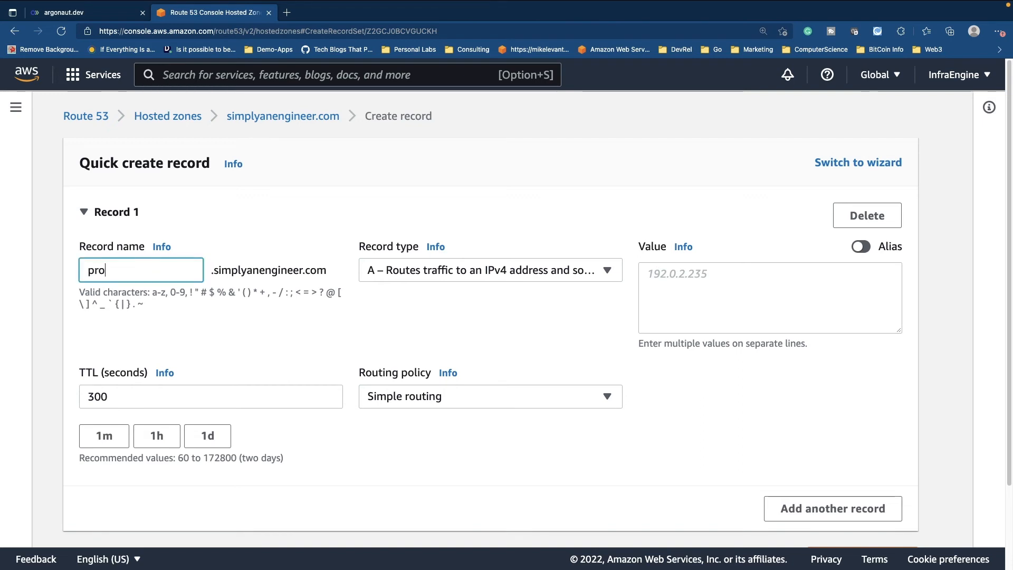
pyautogui.write('ductionargo')
pyautogui.press('BackSpace')
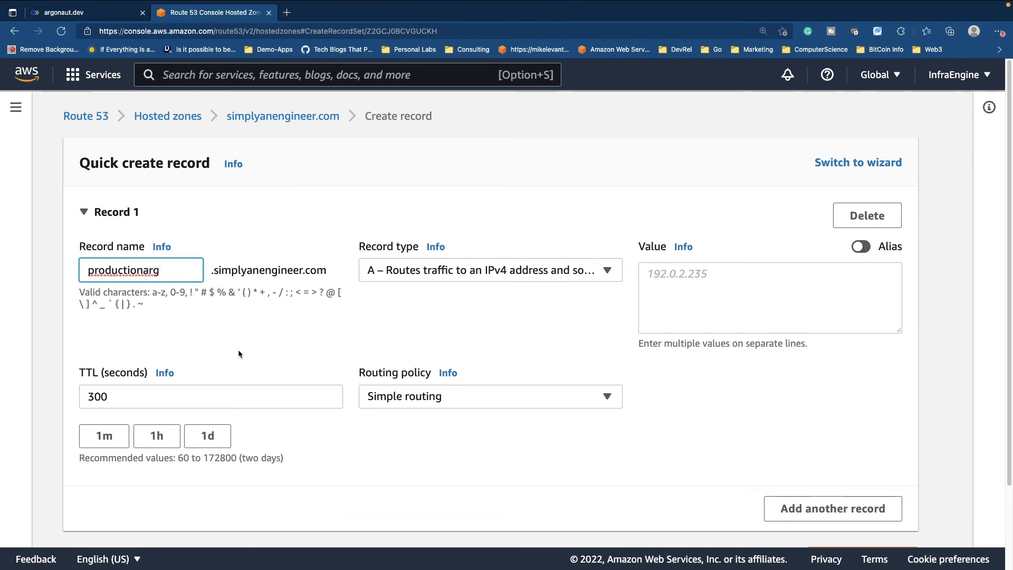
pyautogui.write('*')
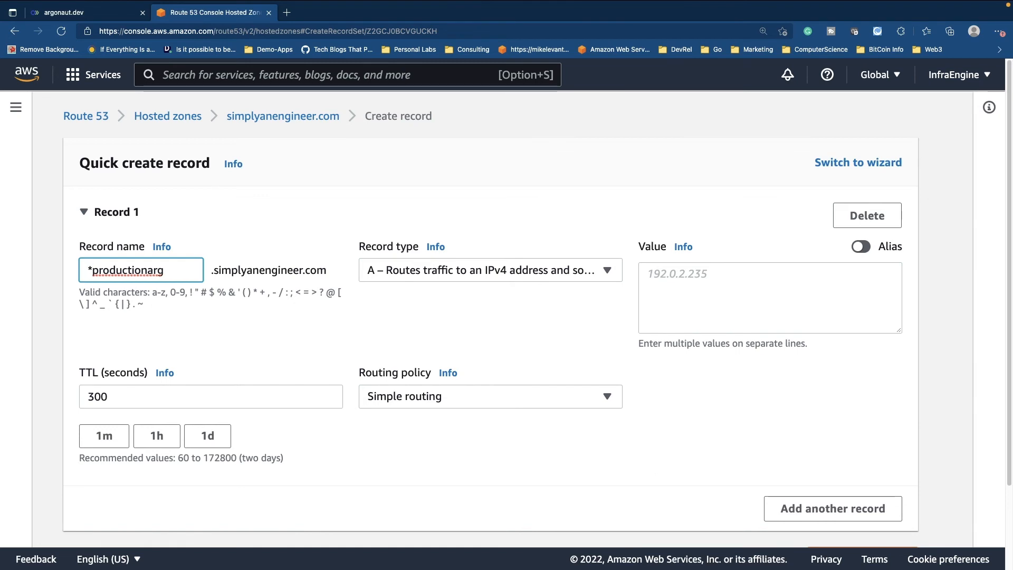
# Step: Check the naming hint in Argonaut, change the Route 53 record name to *production and set the record type to CNAME
pyautogui.click(115, 18)
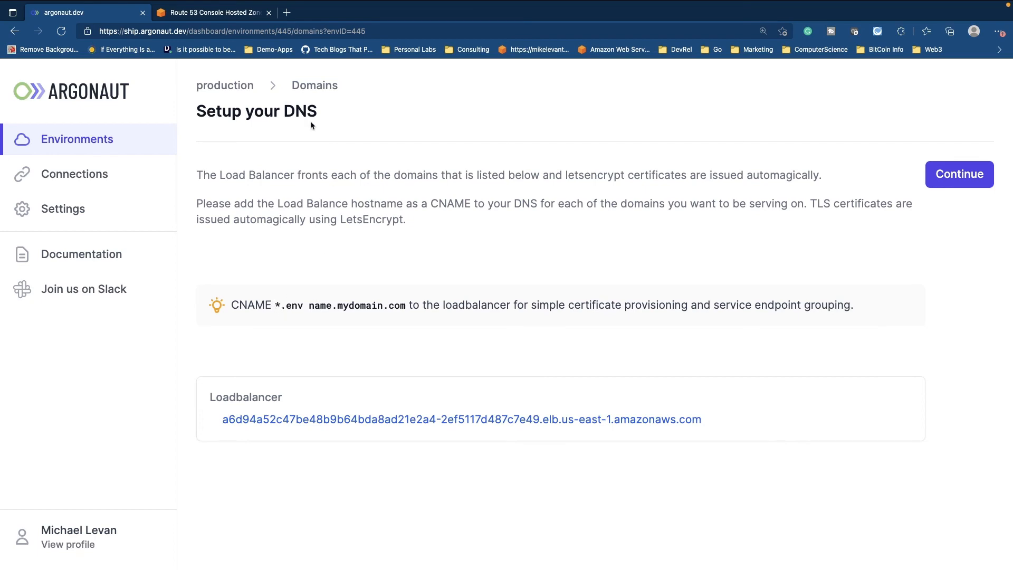
pyautogui.click(232, 12)
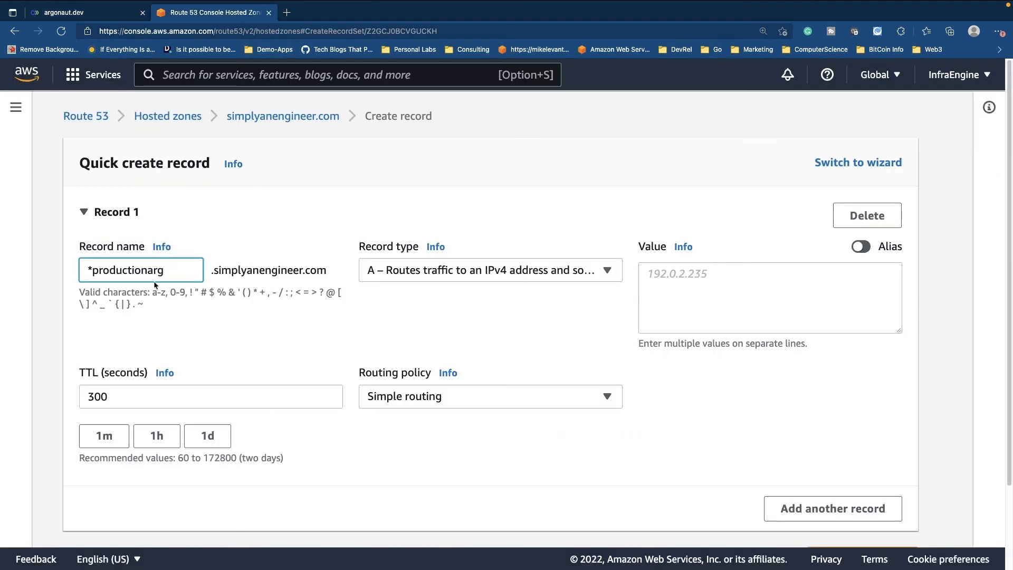
pyautogui.moveTo(95, 270); pyautogui.dragTo(168, 270)
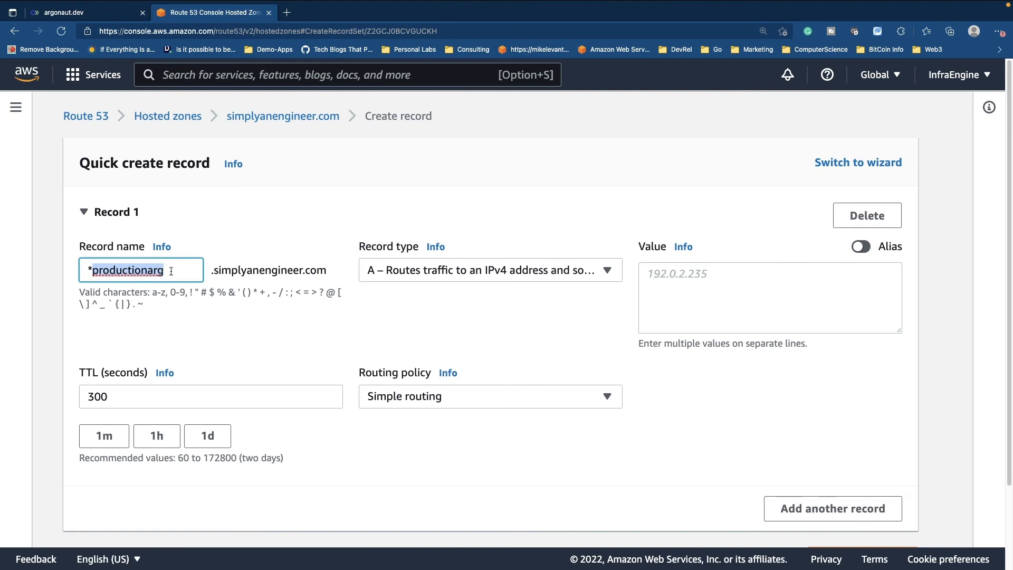
pyautogui.click(172, 270)
pyautogui.press('BackSpace')
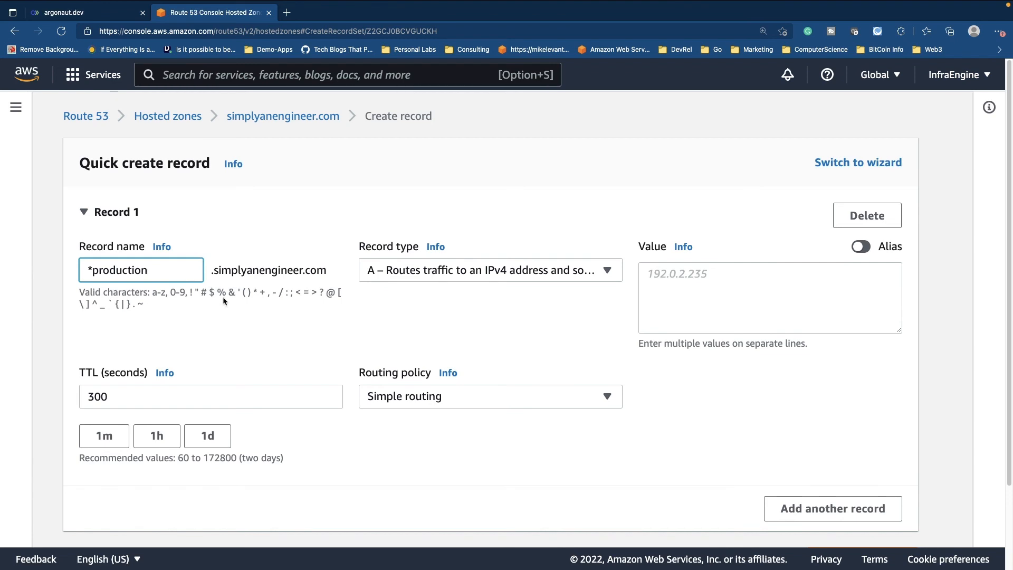
pyautogui.click(501, 273)
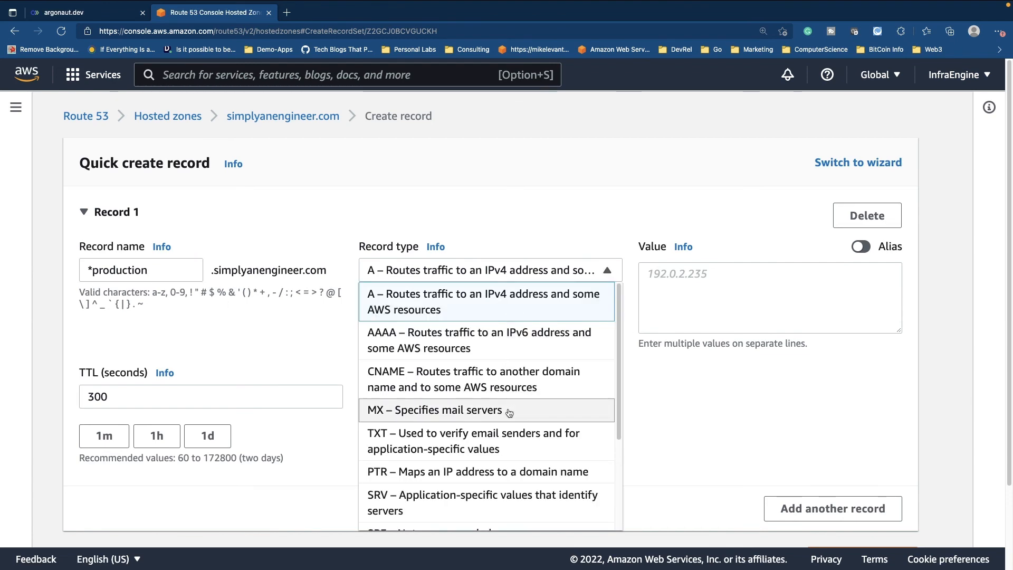
pyautogui.click(490, 385)
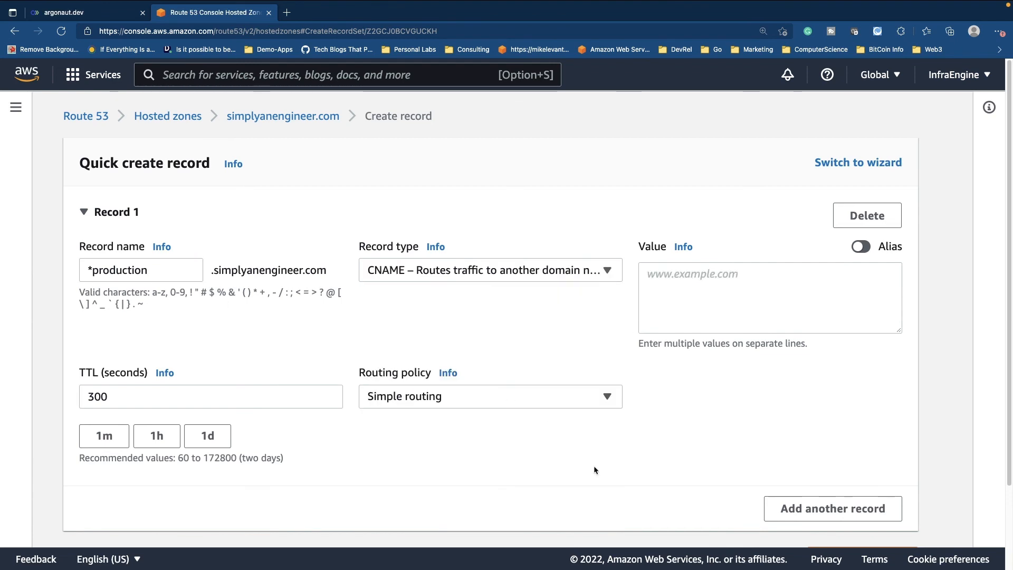
# Step: Copy the load balancer hostname from Argonaut into the Route 53 record's value and create the record
pyautogui.click(108, 20)
pyautogui.moveTo(726, 430); pyautogui.dragTo(222, 420)
pyautogui.press('super+c')
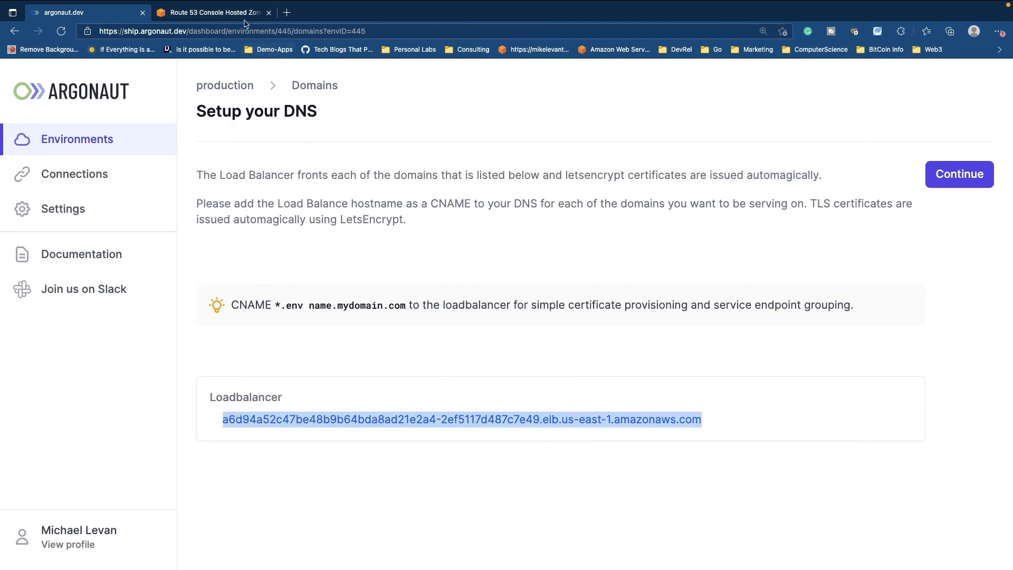
pyautogui.click(215, 12)
pyautogui.click(723, 317)
pyautogui.press('super+v')
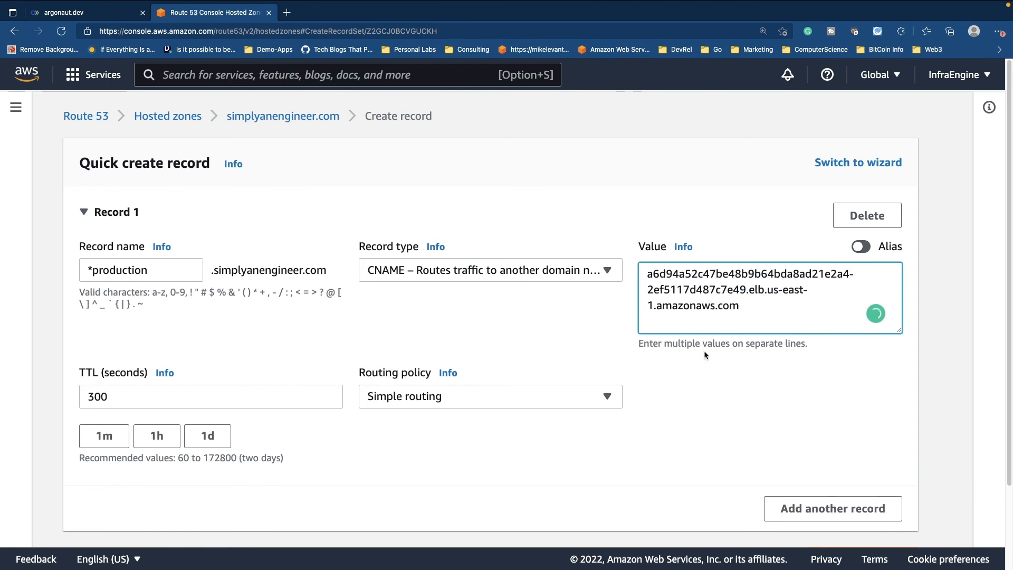
pyautogui.scroll(-3, 839, 443)
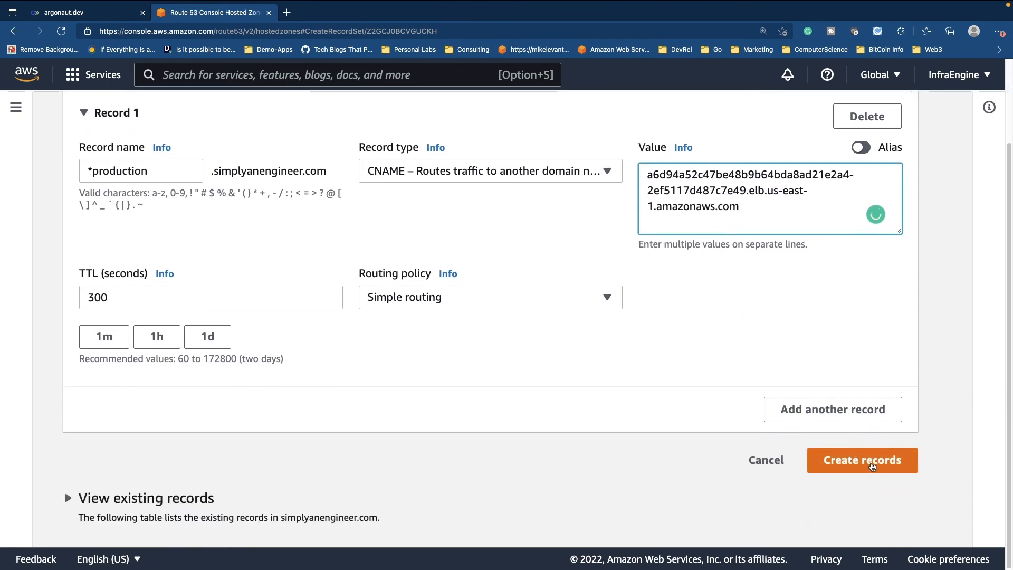
pyautogui.click(866, 464)
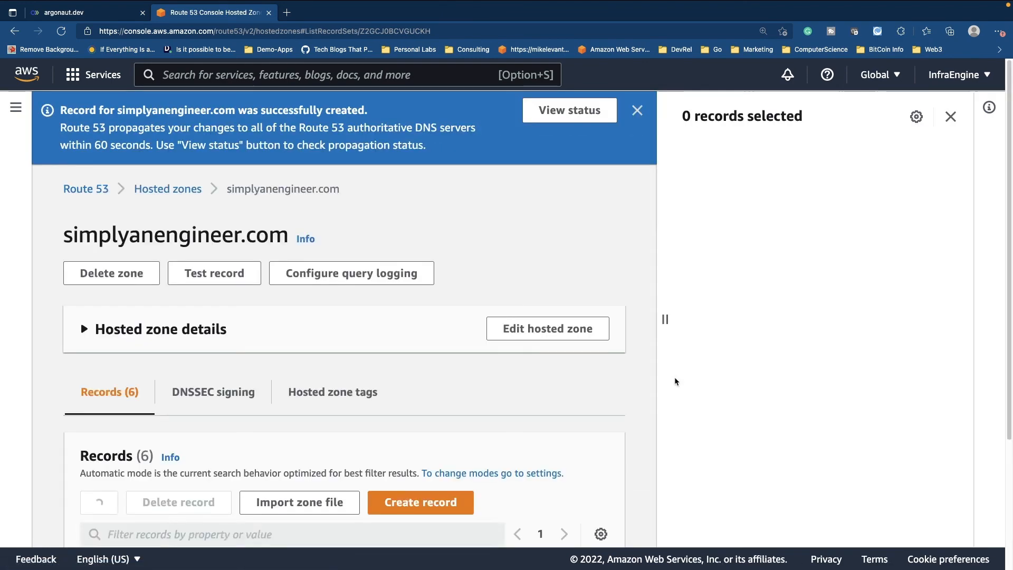
# Step: Check the *production.simplyanengineer.com entry in the hosted zone's record list
pyautogui.scroll(-6, 567, 392)
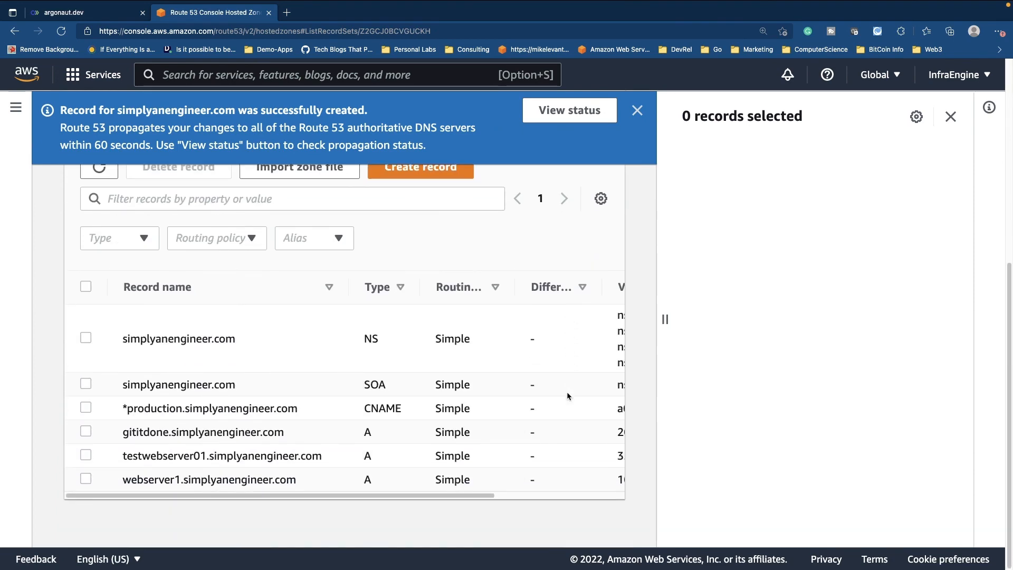
pyautogui.moveTo(294, 405); pyautogui.dragTo(123, 408)
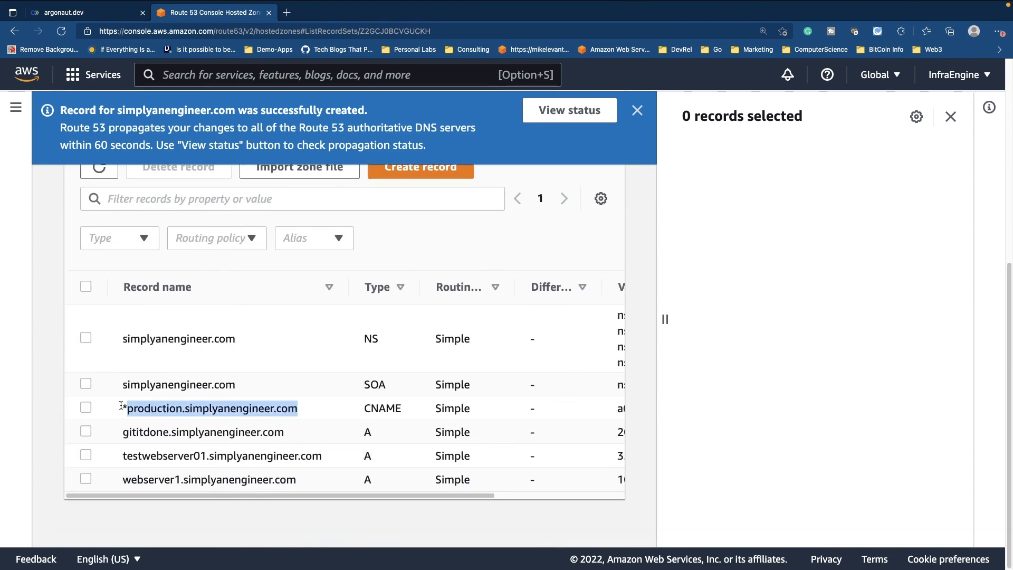
pyautogui.click(245, 410)
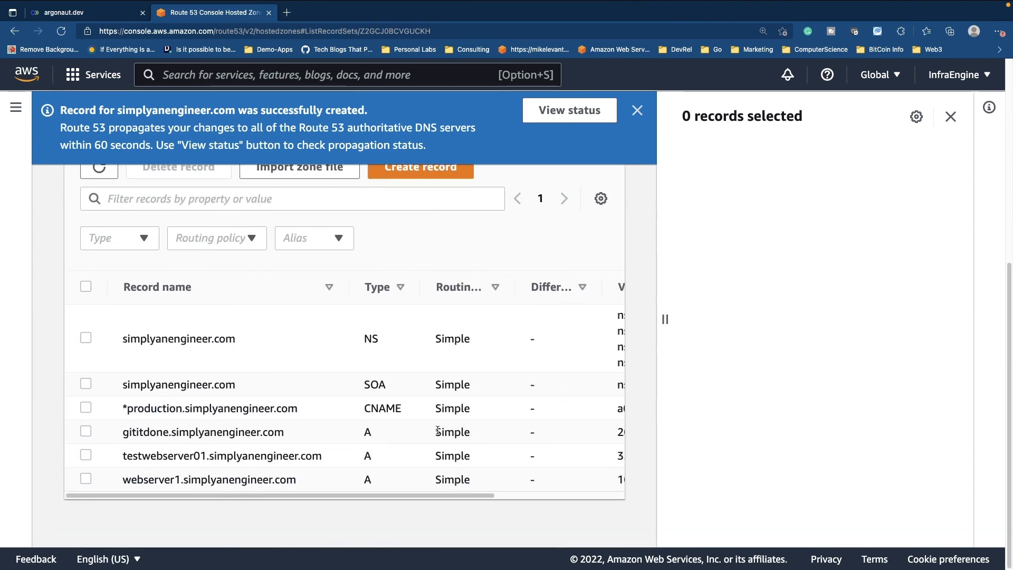